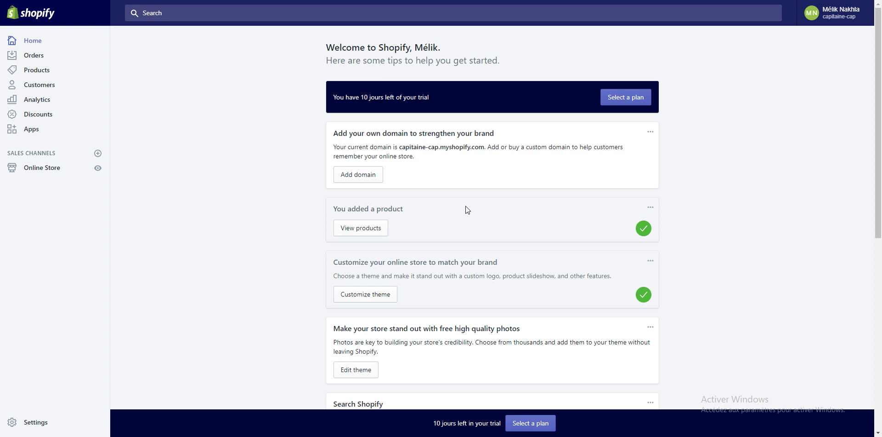
Open the store's shipping settings and look over the shipping zones and rates
click(25, 427)
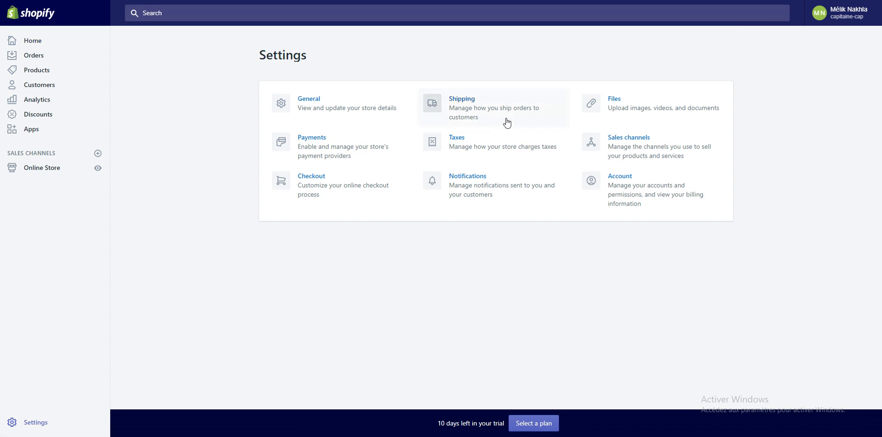
click(485, 107)
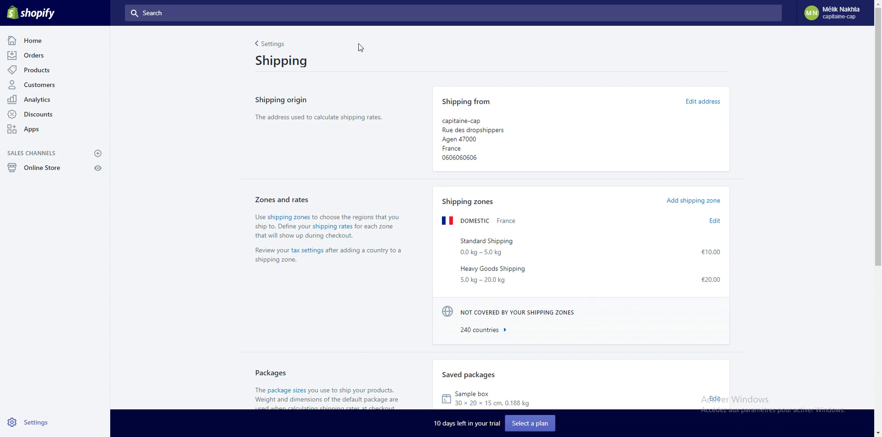
scroll(577, 130, down, 2)
scroll(575, 128, down, 1)
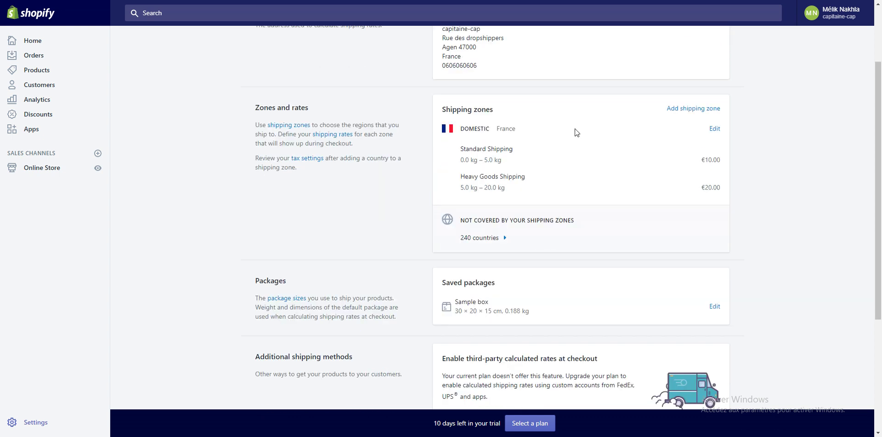
scroll(567, 94, up, 3)
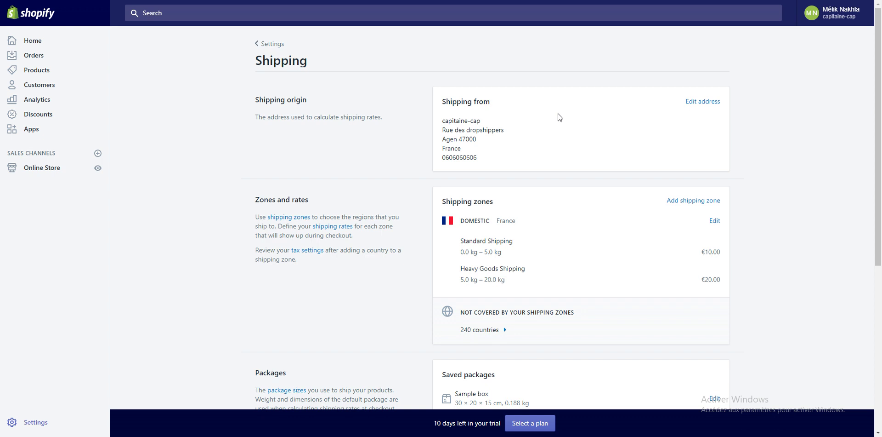
Open the Domestic shipping zone for editing and rename it Livraison France
scroll(512, 129, down, 1)
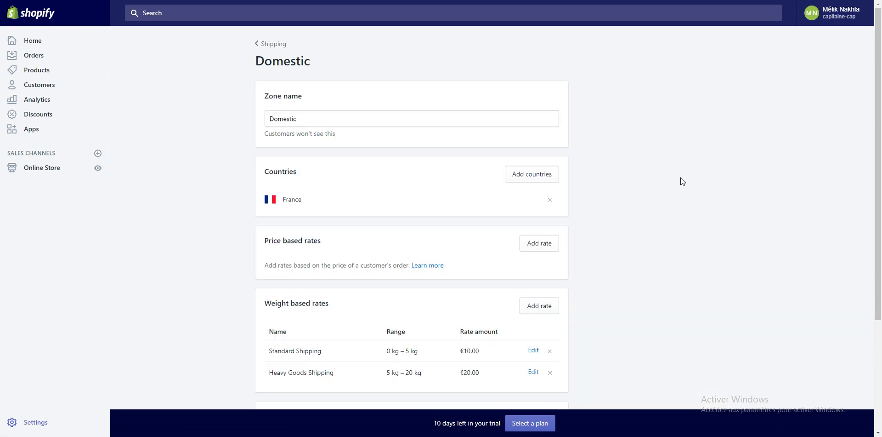
double_click(316, 116)
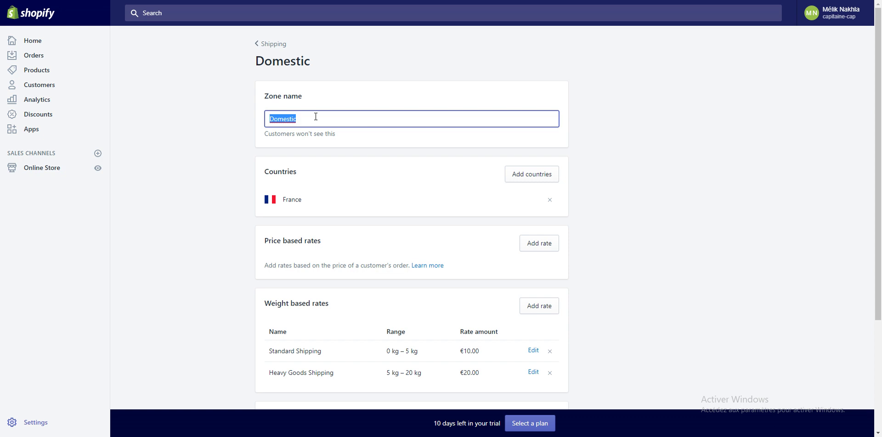
text(Livraison France)
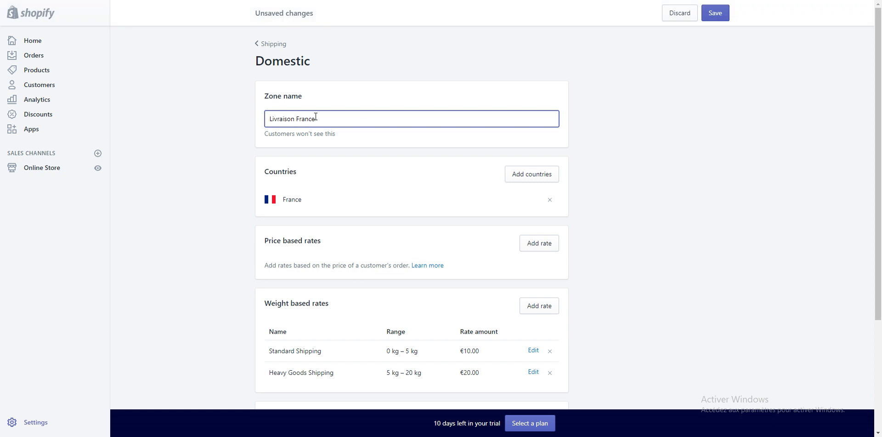
Add a price-based rate named Minimum 50 with a minimum order price of €50 and free shipping
scroll(528, 147, down, 1)
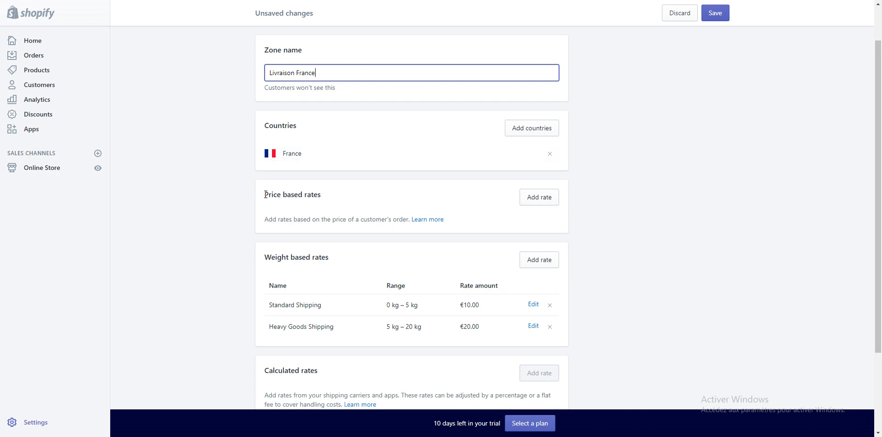
click(549, 200)
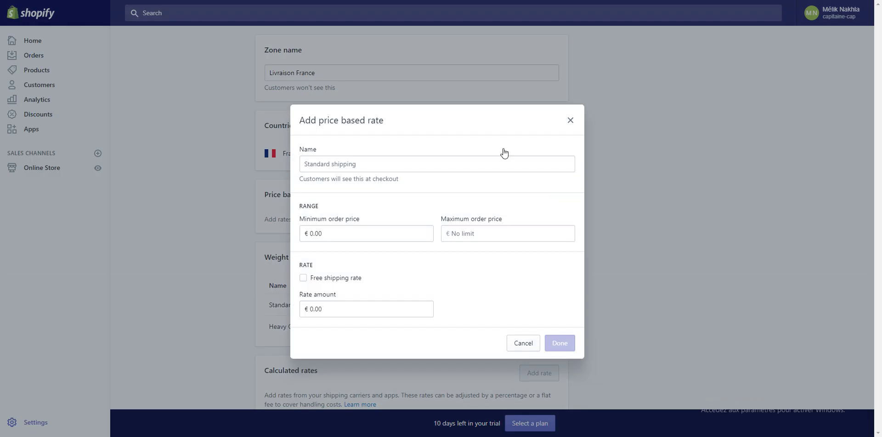
click(456, 165)
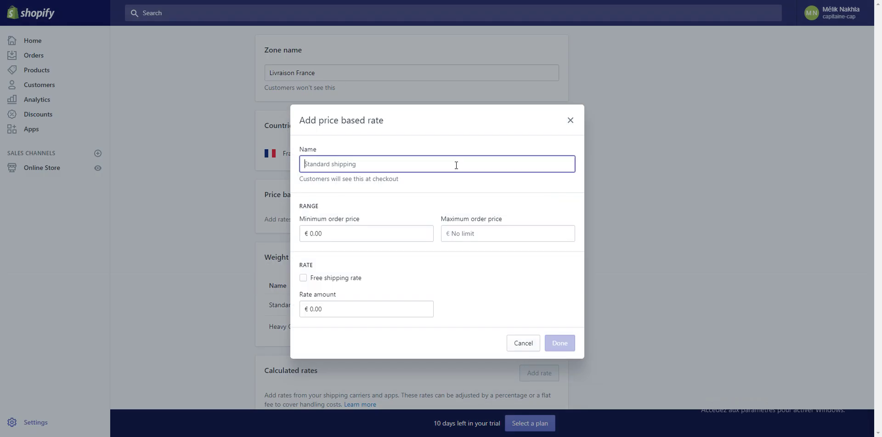
text(M)
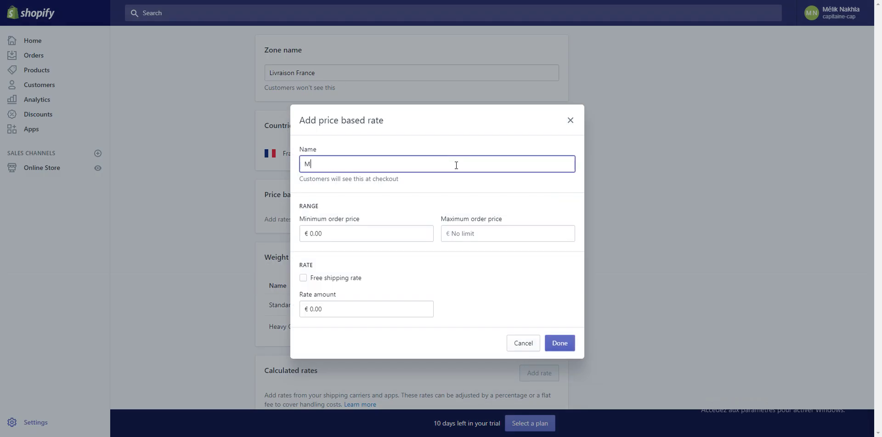
text(inimum 50)
click(387, 233)
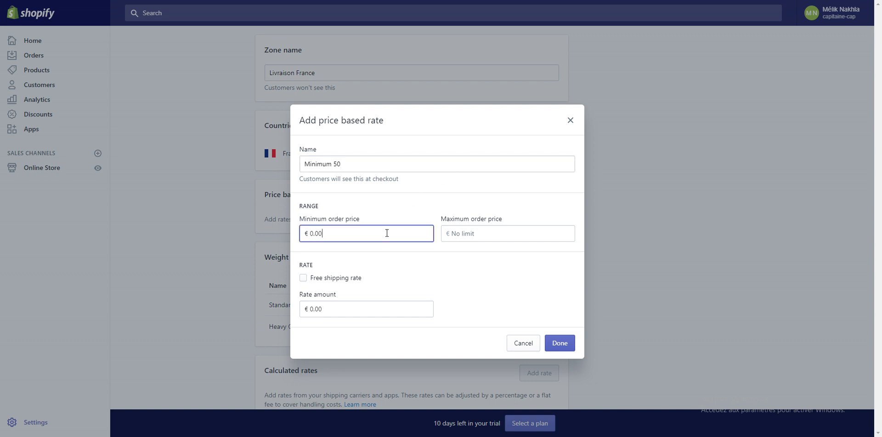
drag(311, 226, 322, 219)
text(50)
click(310, 280)
click(547, 341)
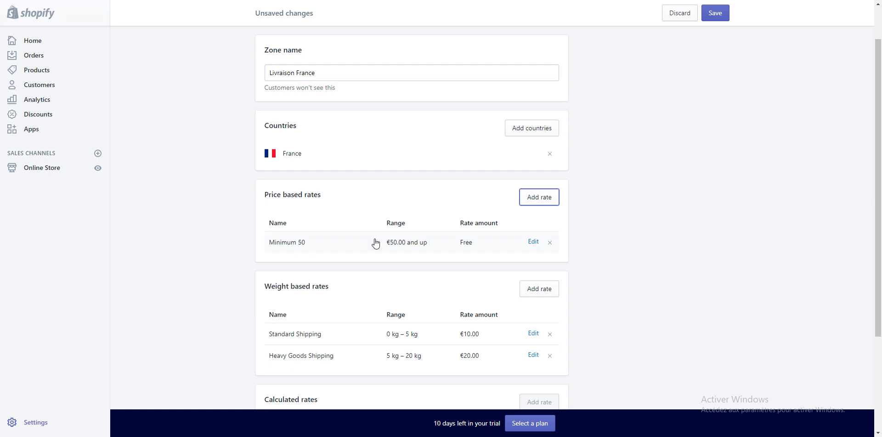
Start a second price-based rate for the France zone with a maximum order price of €49.90
click(523, 203)
click(418, 233)
double_click(417, 236)
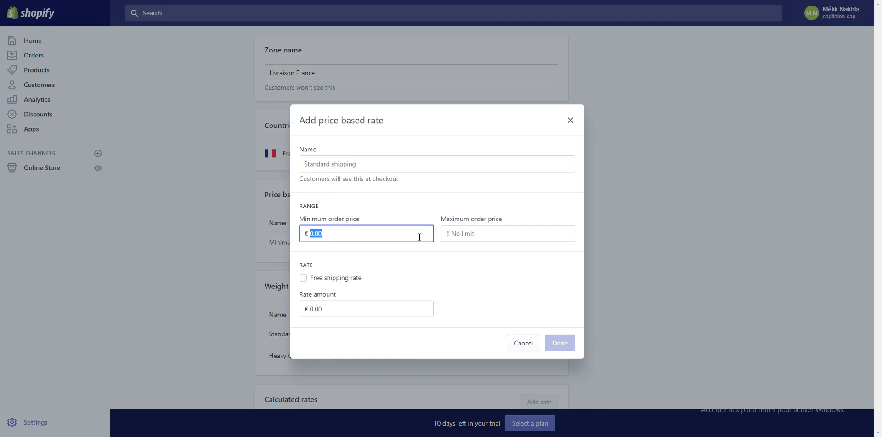
click(497, 228)
text(49)
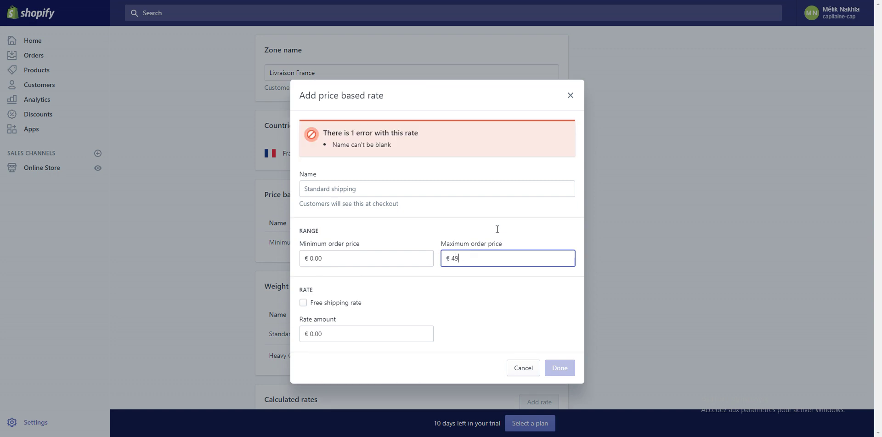
text(.90)
Name the new rate Maximum 49.90, set its rate amount to €4.90 and add it to the zone
click(479, 194)
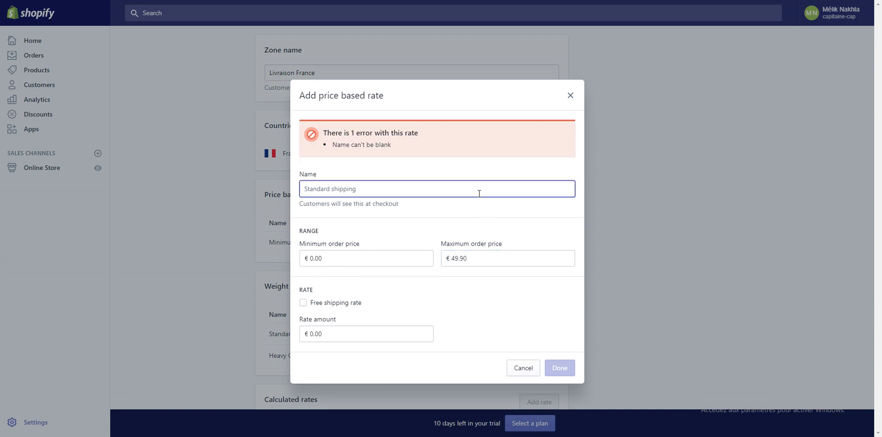
text(Maximum 4)
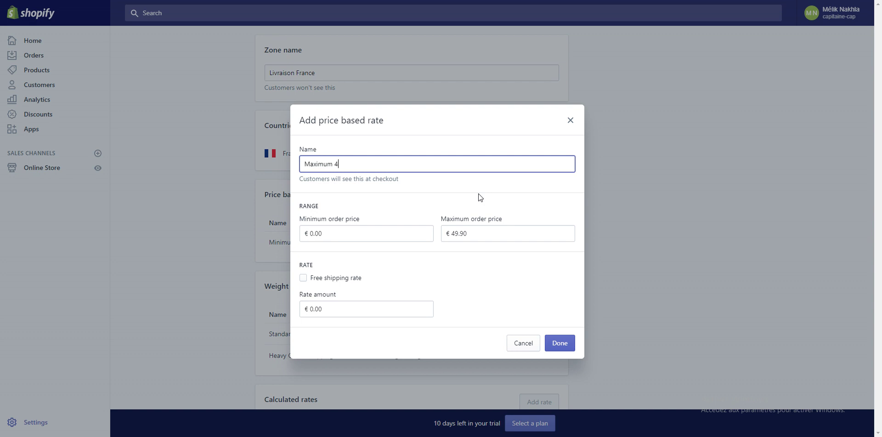
text(9.90)
click(460, 285)
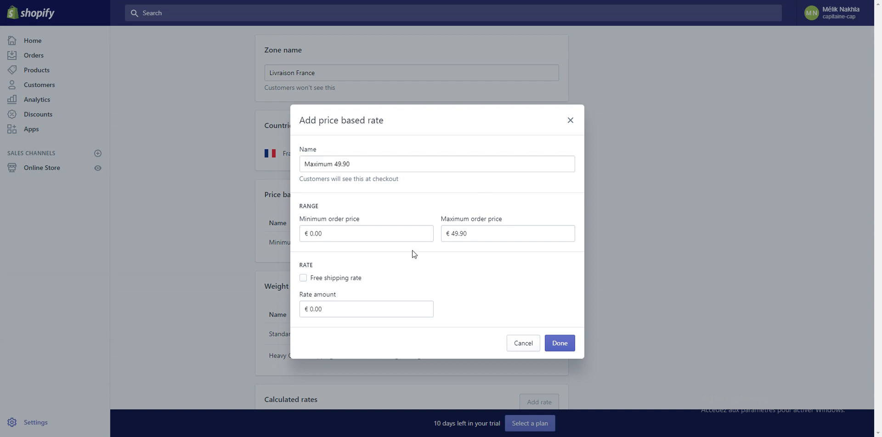
click(346, 309)
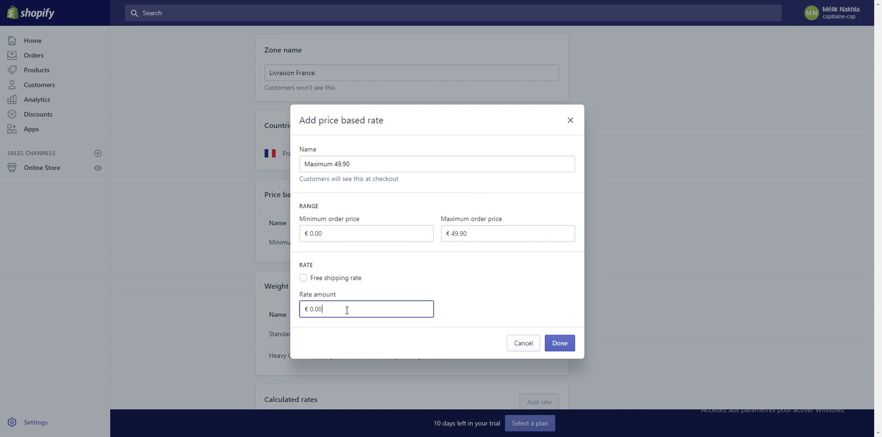
text(4.90)
click(559, 342)
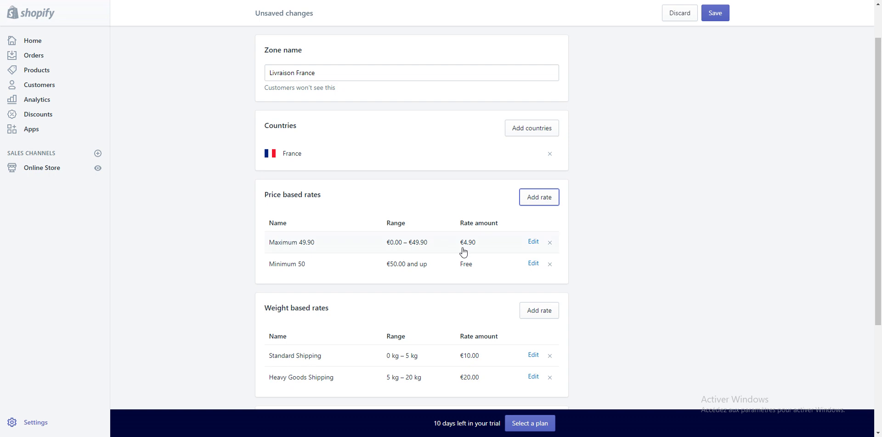
Remove the Standard Shipping and Heavy Goods Shipping weight-based rates from the zone
scroll(487, 249, down, 1)
scroll(487, 249, down, 5)
scroll(487, 249, up, 4)
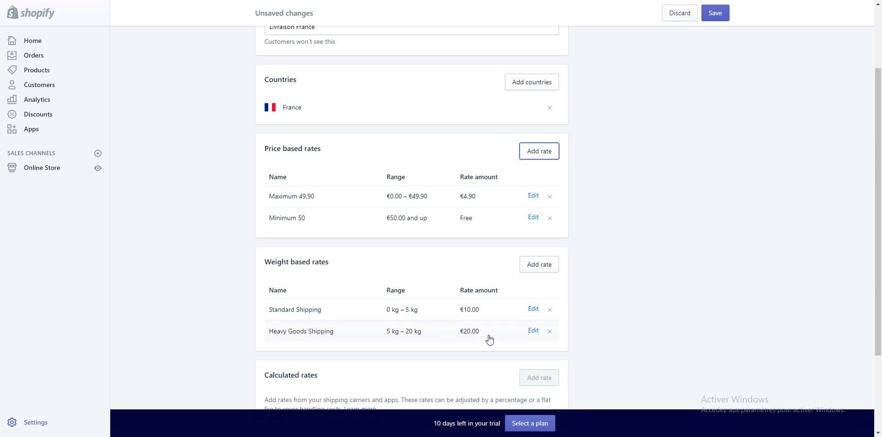
click(551, 311)
click(551, 315)
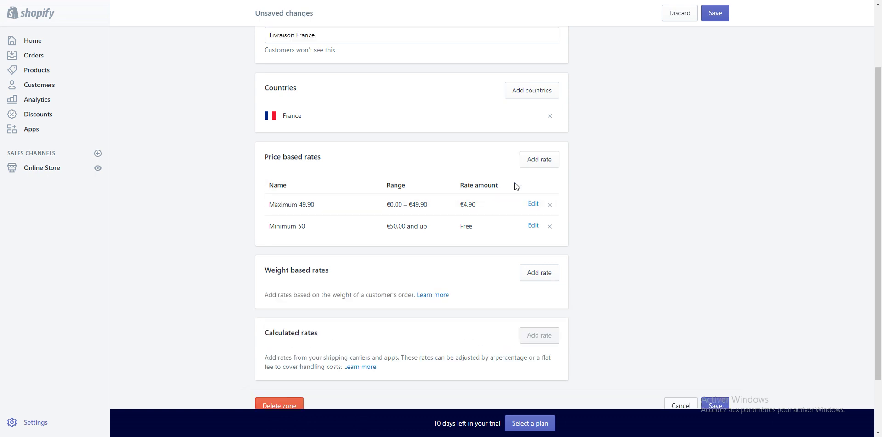
Check the zone's rates, save the Livraison France zone and return to the shipping overview
scroll(510, 207, up, 2)
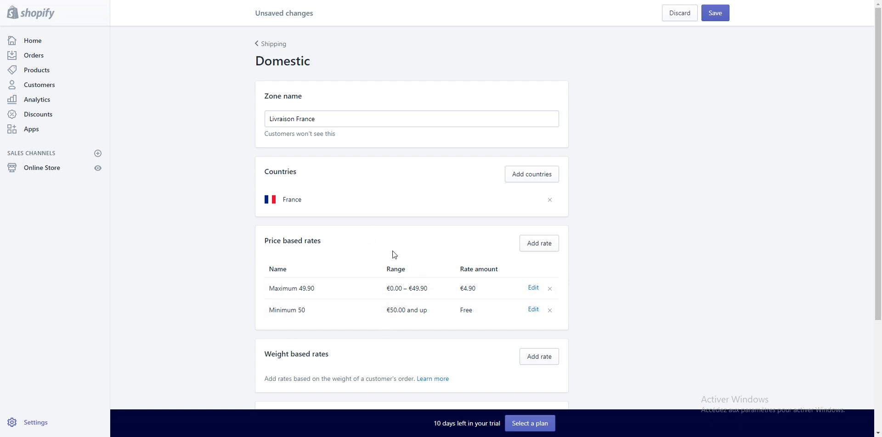
scroll(482, 211, down, 3)
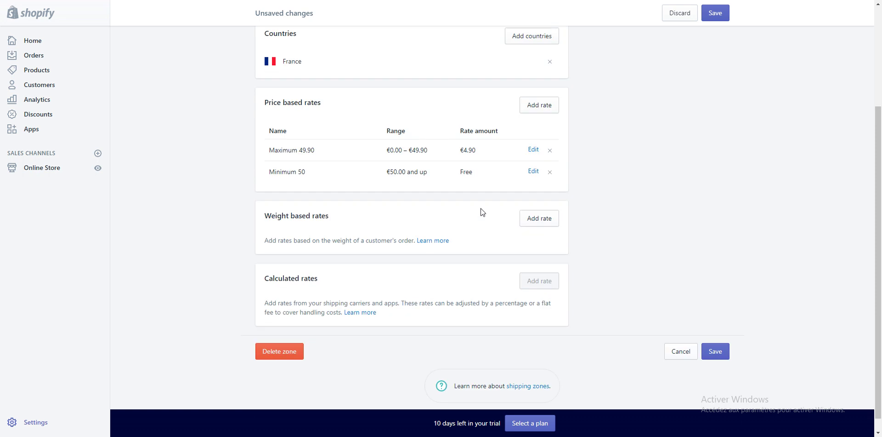
scroll(481, 211, up, 3)
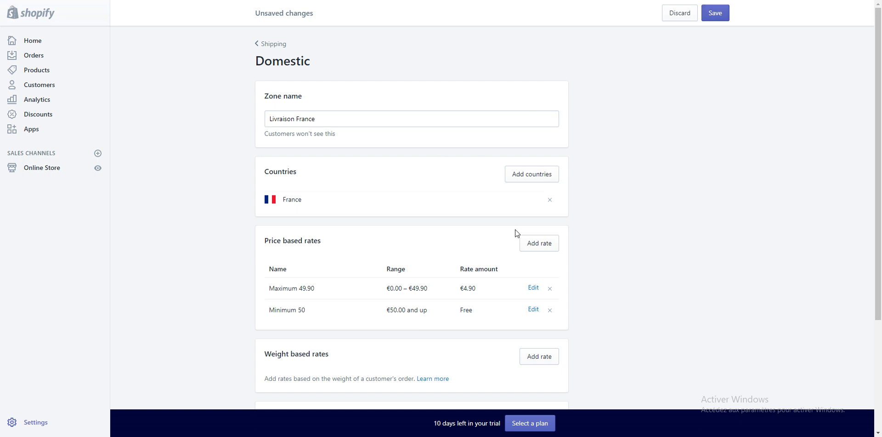
click(714, 13)
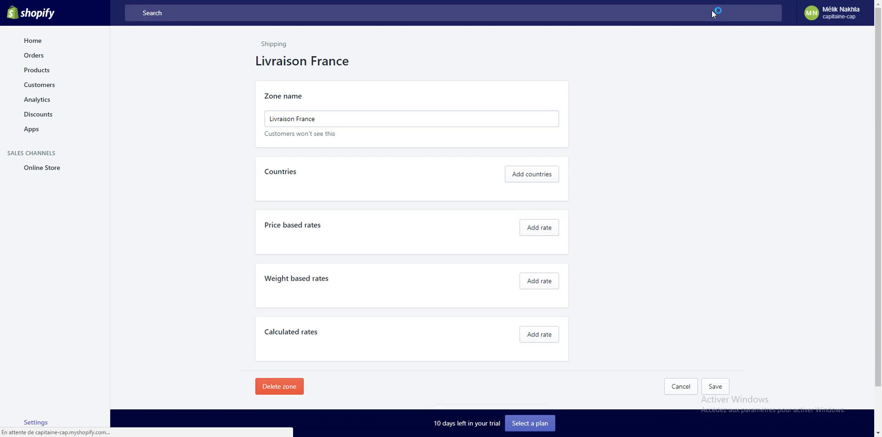
click(272, 45)
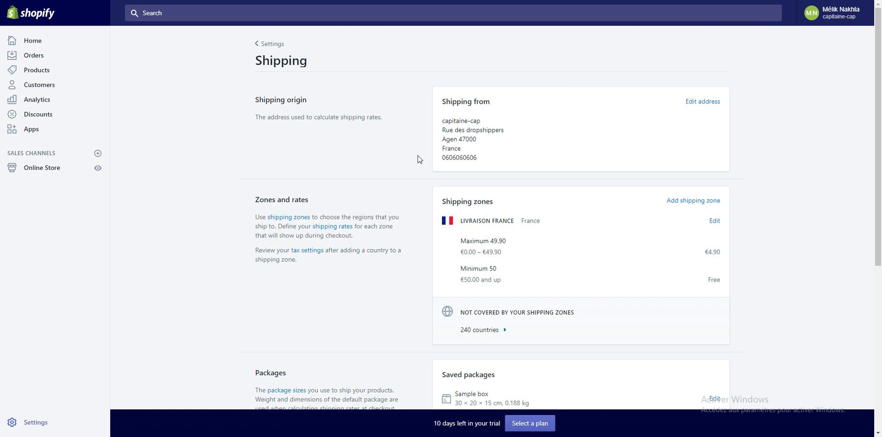
Create a shipping zone named Hors France and add Rest of world as its countries
scroll(419, 156, down, 1)
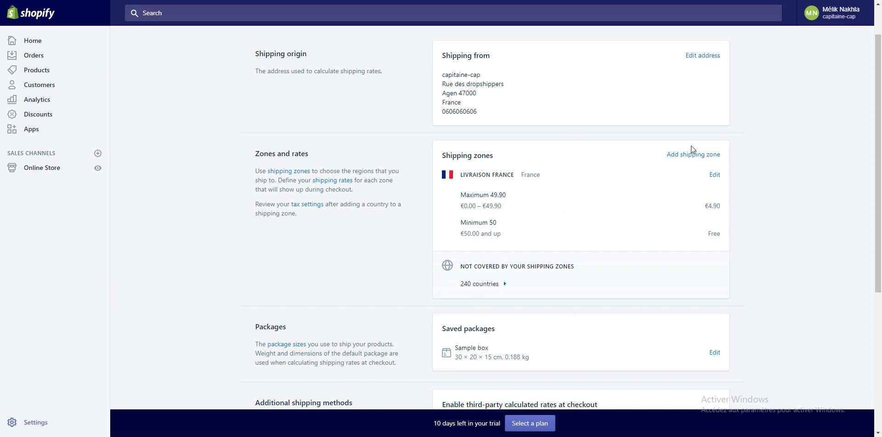
click(687, 156)
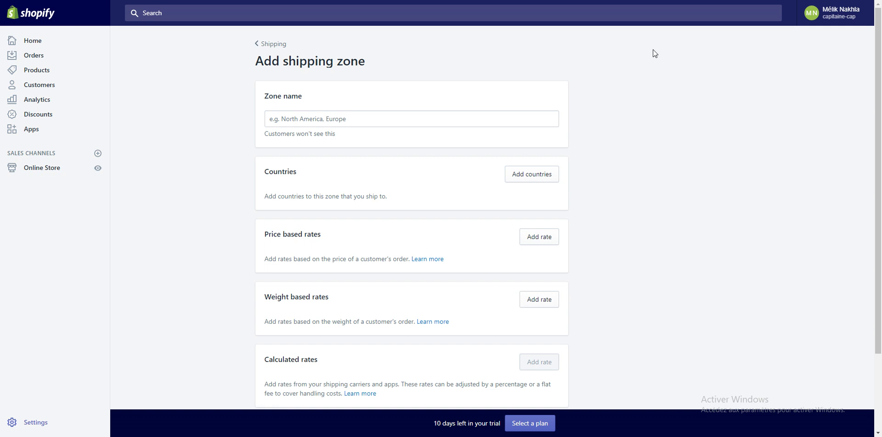
click(467, 118)
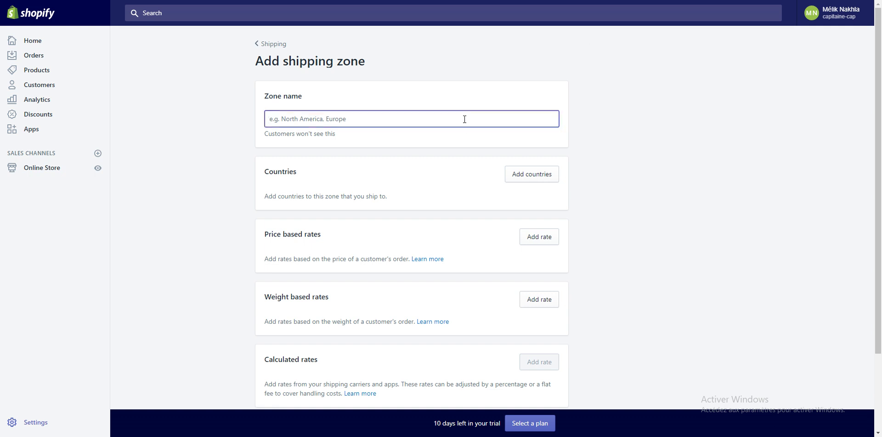
text(Hors France)
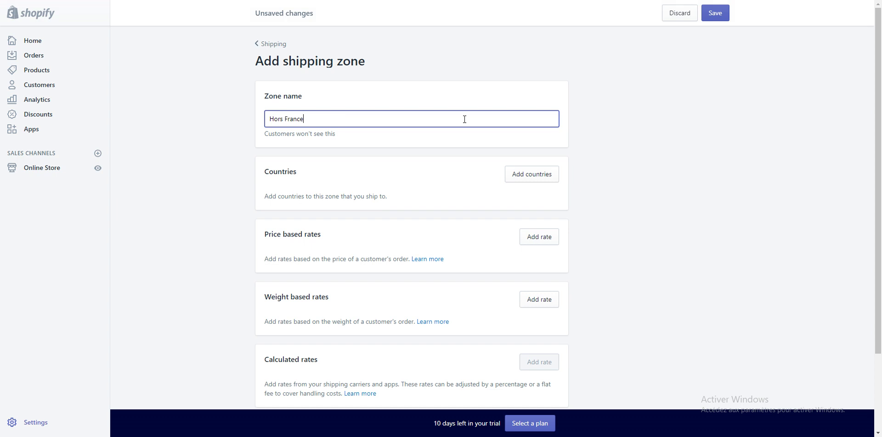
click(542, 174)
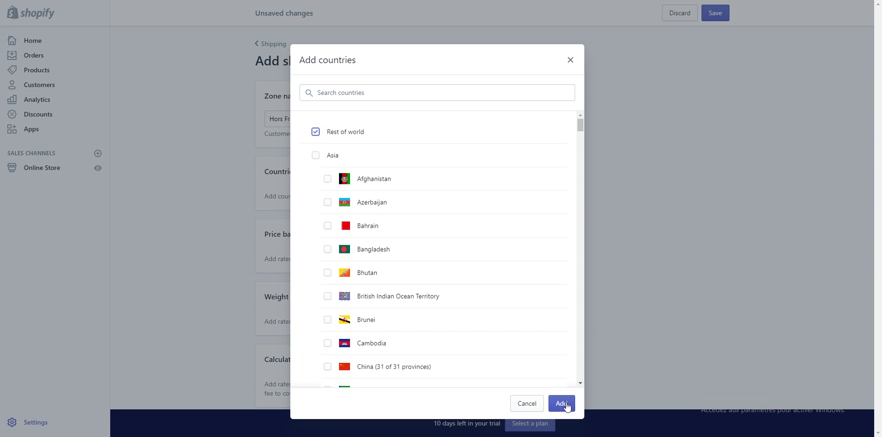
click(562, 403)
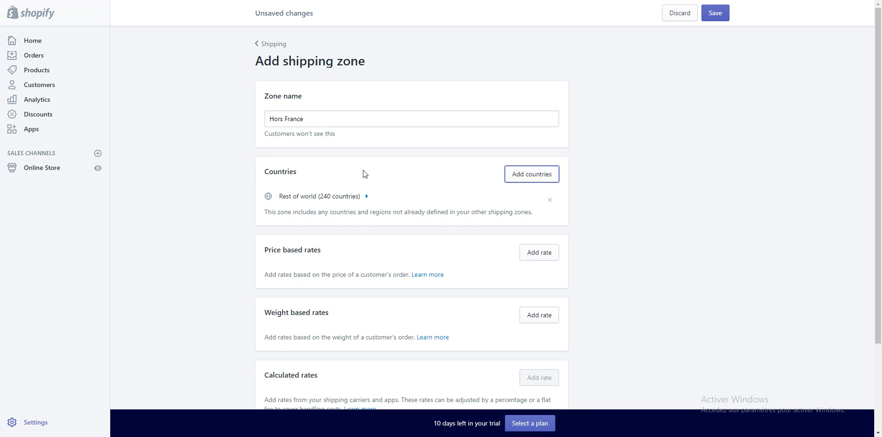
Start a new price-based rate for the Hors France zone and set its rate amount to €9.90
click(523, 252)
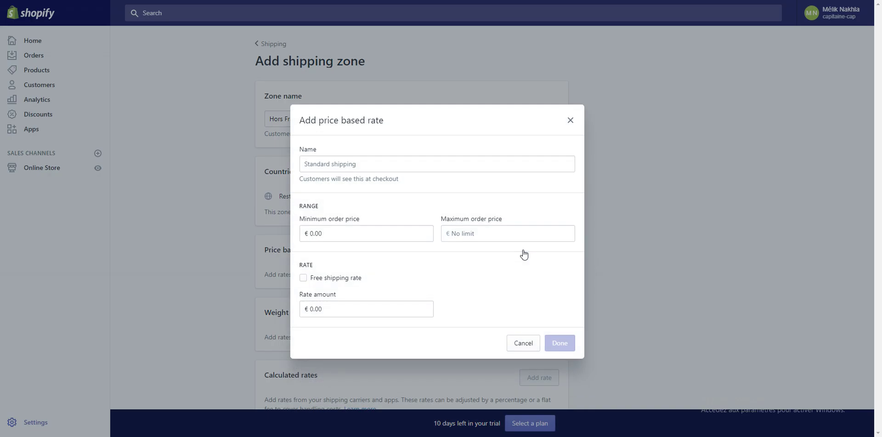
click(362, 308)
text(1)
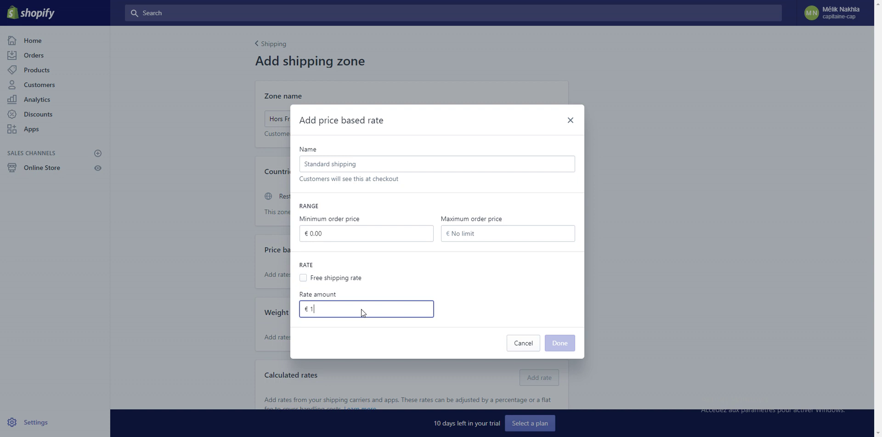
key(BackSpace)
text(9.90)
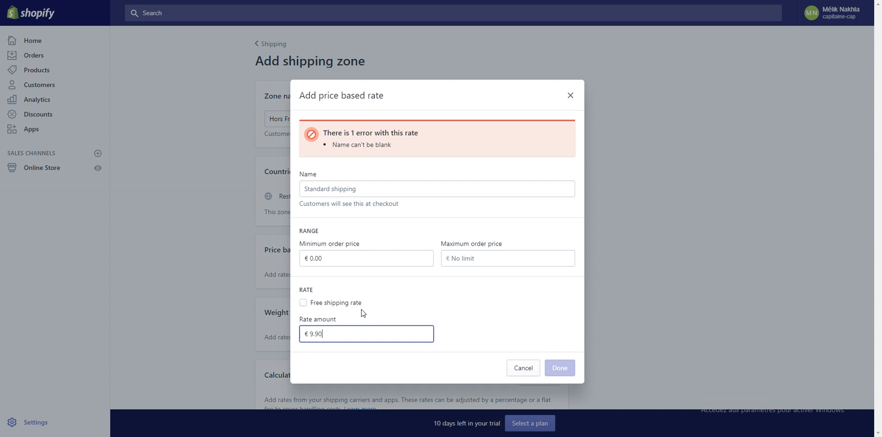
Name the new price-based rate Coût fixe and add it to the Hors France zone
click(390, 184)
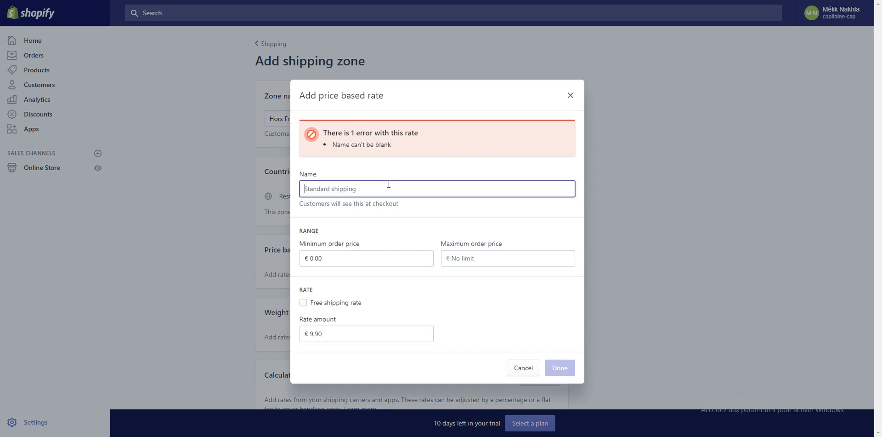
text(S)
key(BackSpace)
text(Co)
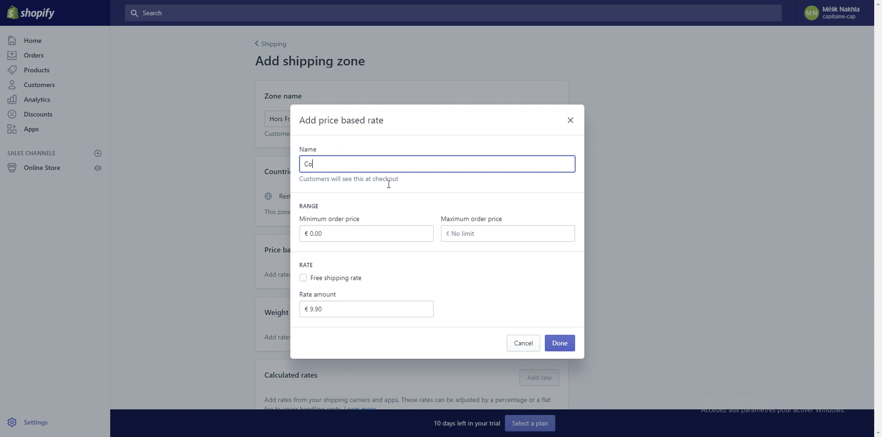
text(ût fixe)
click(567, 344)
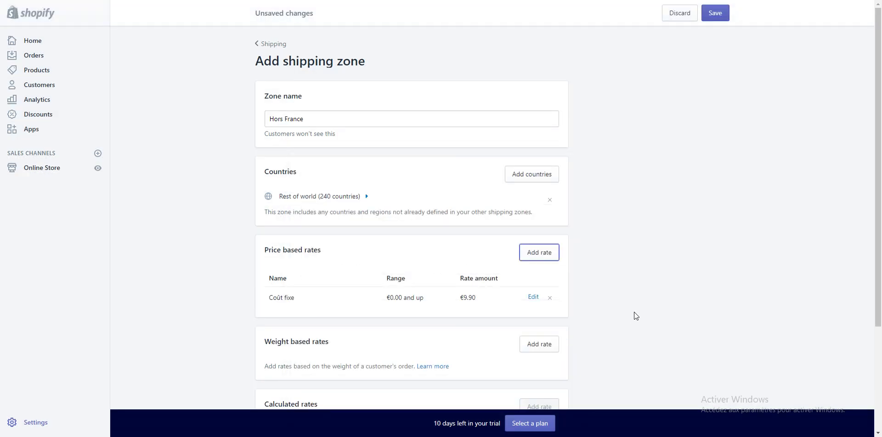
Save the Hors France zone and return to the shipping overview to review the zones and their rates
click(714, 20)
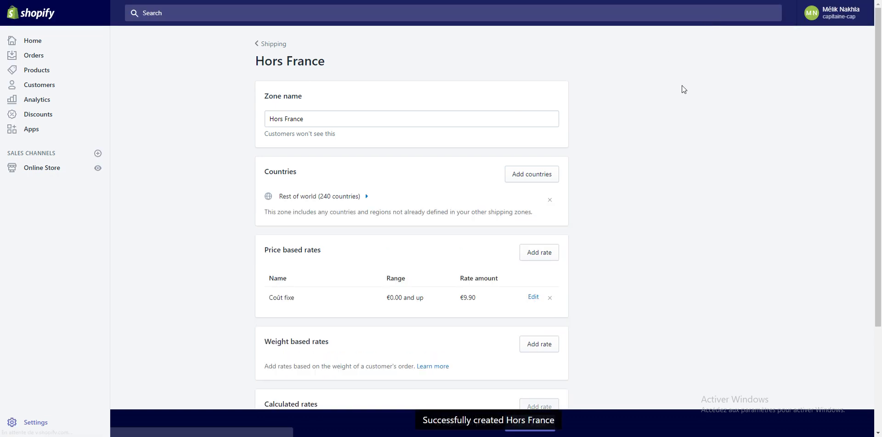
click(281, 45)
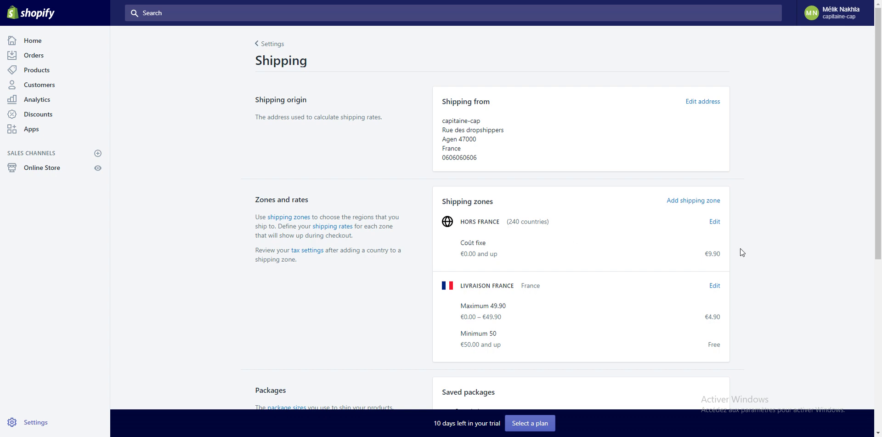
scroll(644, 288, down, 1)
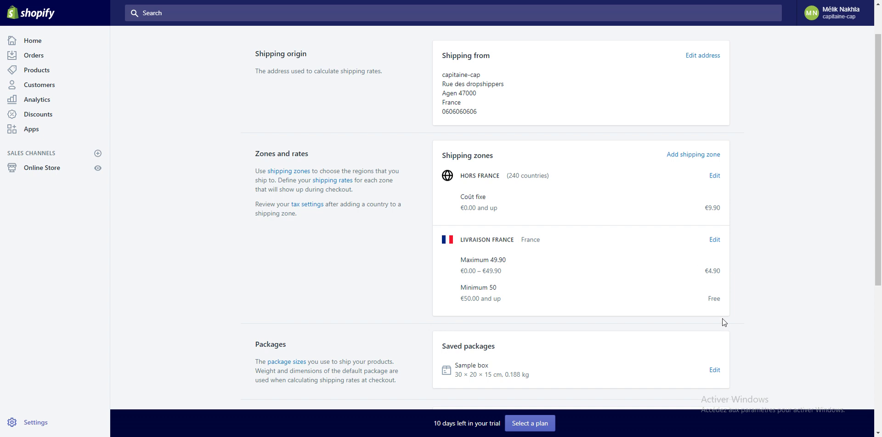
scroll(724, 168, up, 1)
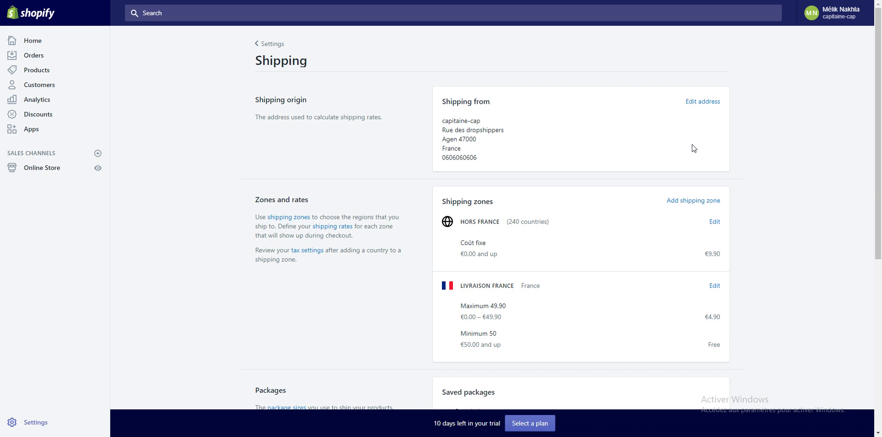
scroll(694, 148, down, 1)
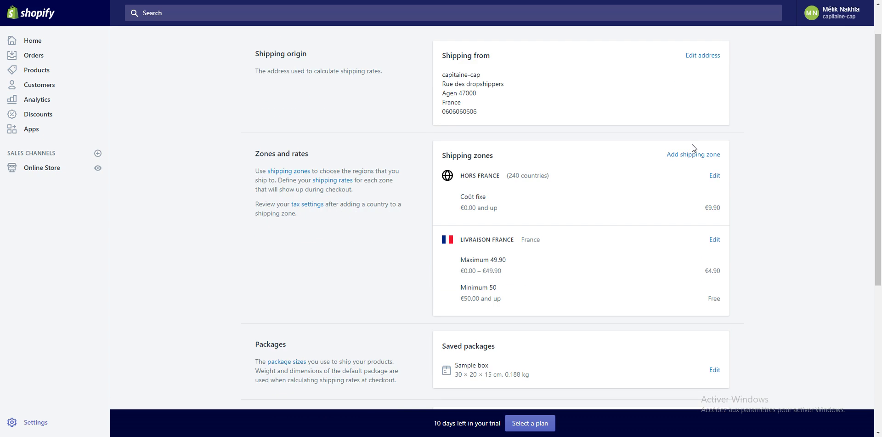